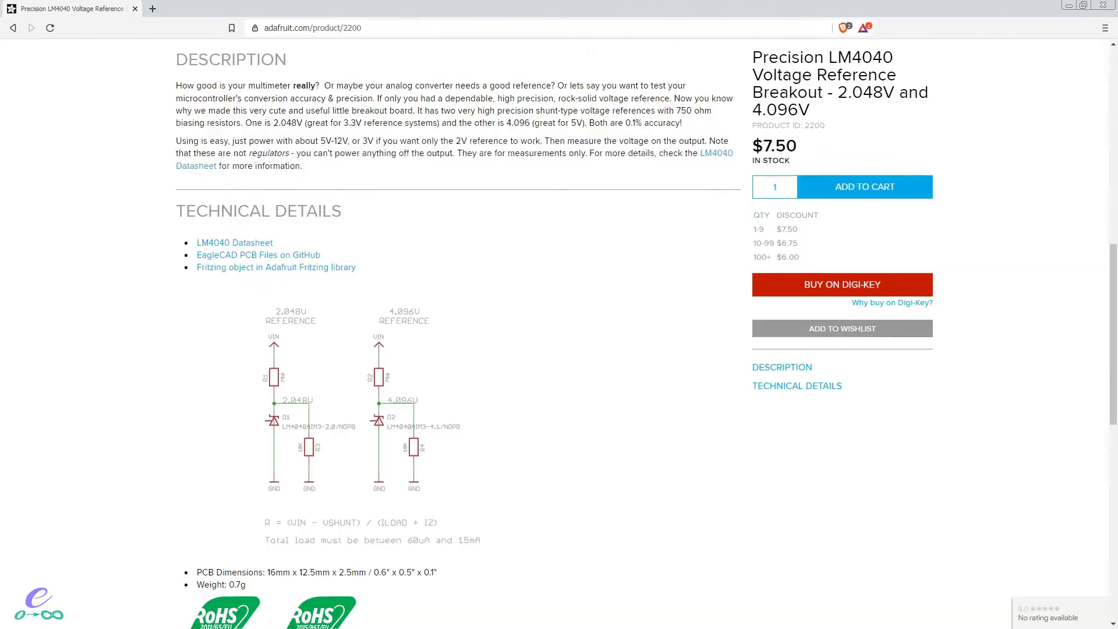
Highlight LM4040 in the Adafruit product title and examine the enlarged 2.048V and 4.096V reference schematics.
scroll(640, 326, "up", 10)
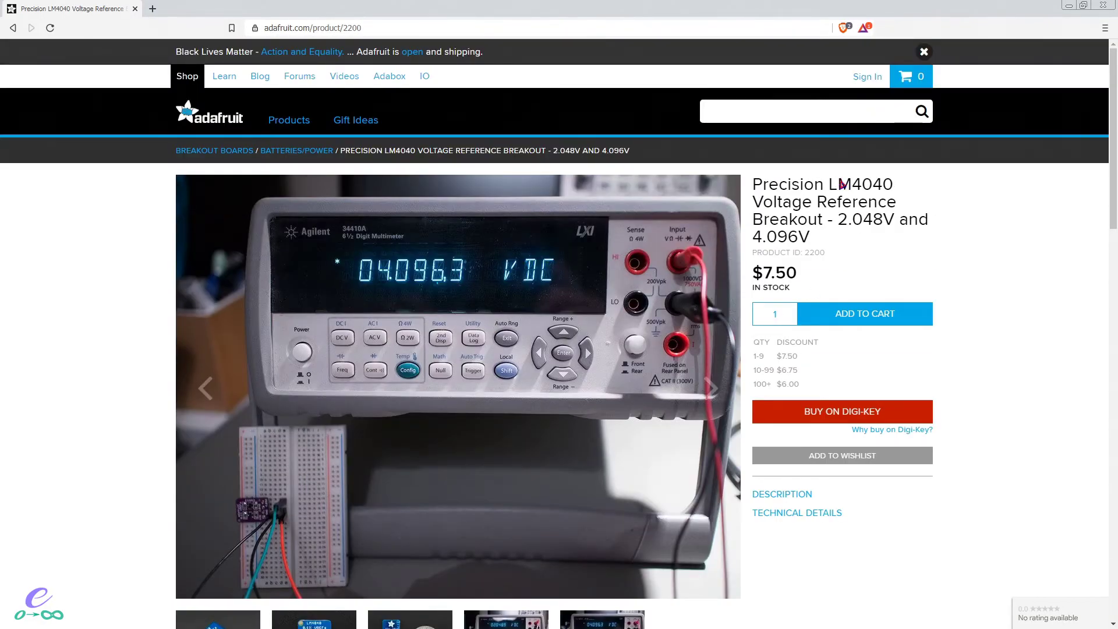
left_click_drag(837, 185, 894, 187)
left_click(906, 191)
scroll(879, 280, "down", 10)
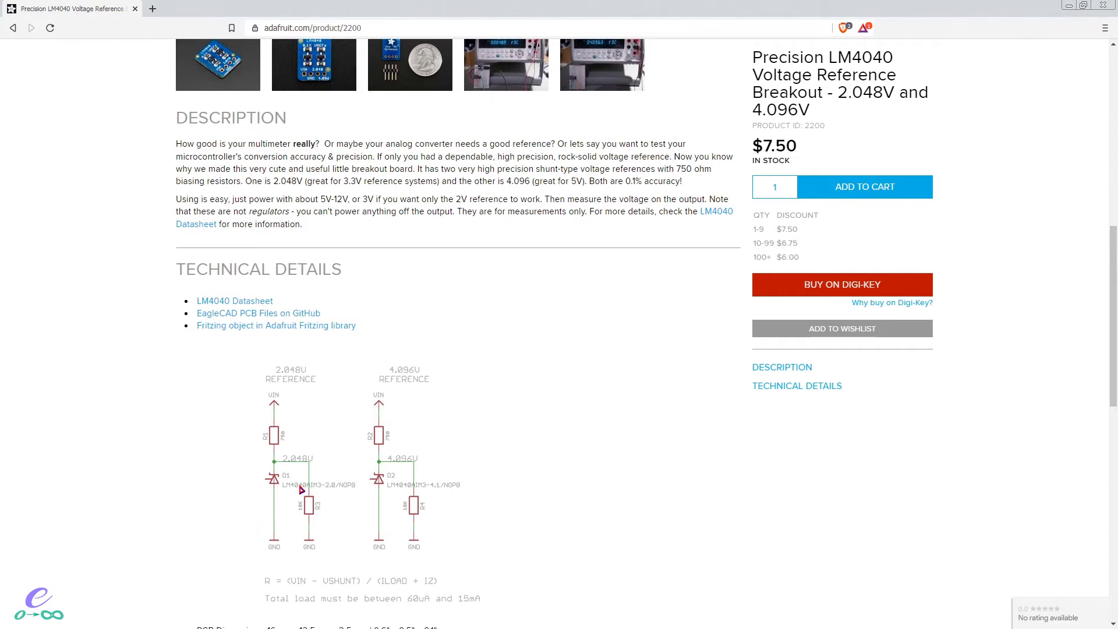
scroll(302, 490, "up", 2, "ctrl")
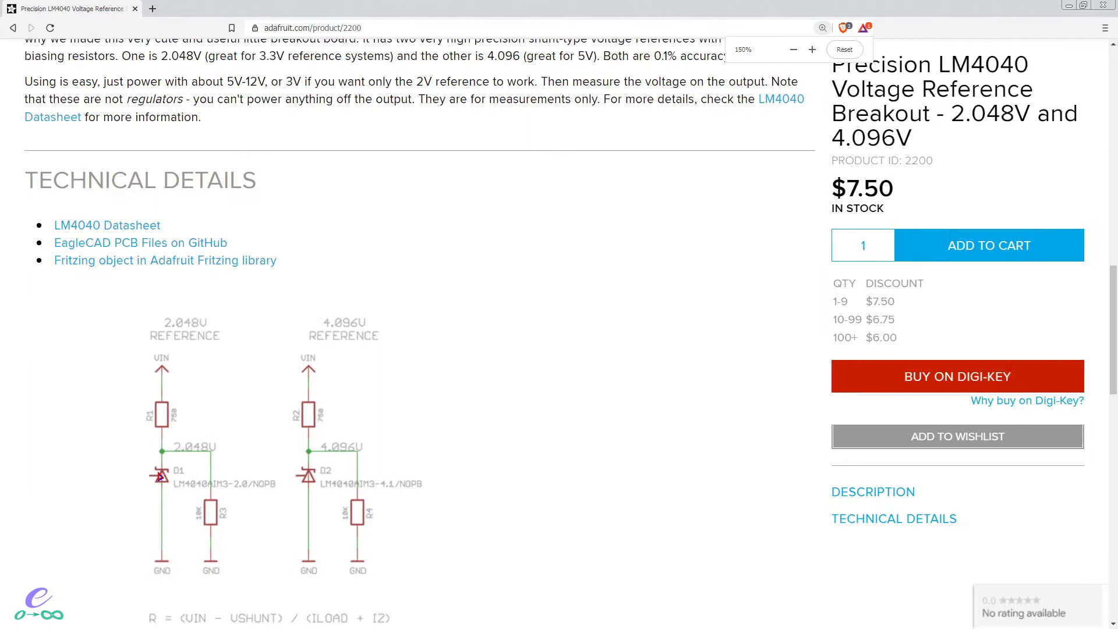
scroll(160, 476, "up", 1, "ctrl")
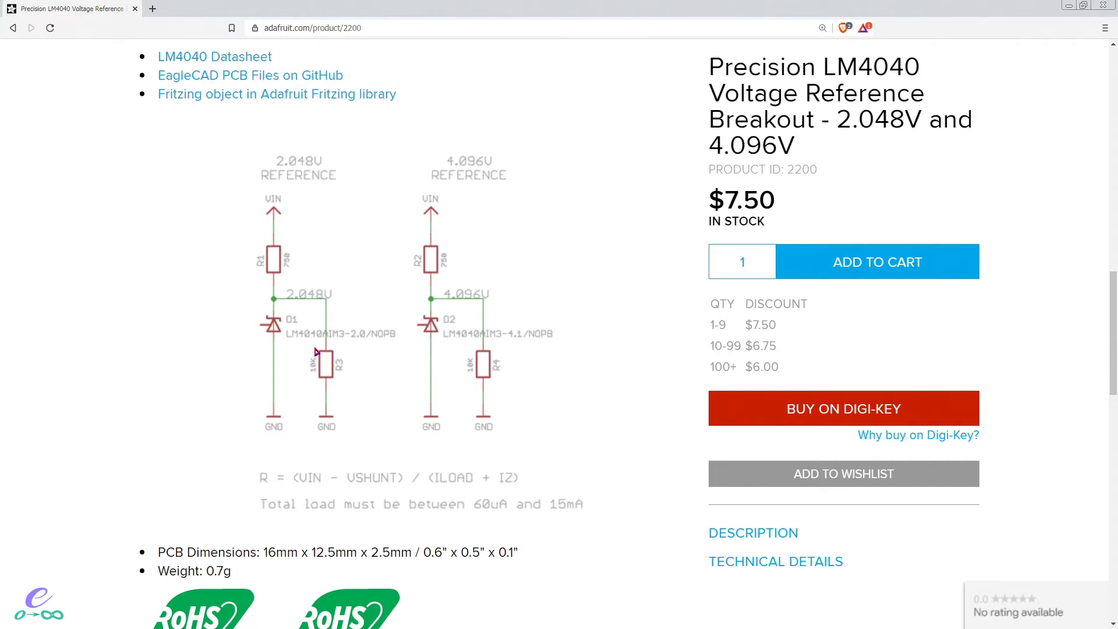
Switch to the LM4040 datasheet in Adobe Reader and highlight the A-grade and B-grade tolerances with their M3 part numbers.
key("alt+Tab")
left_click_drag(326, 233, 157, 233)
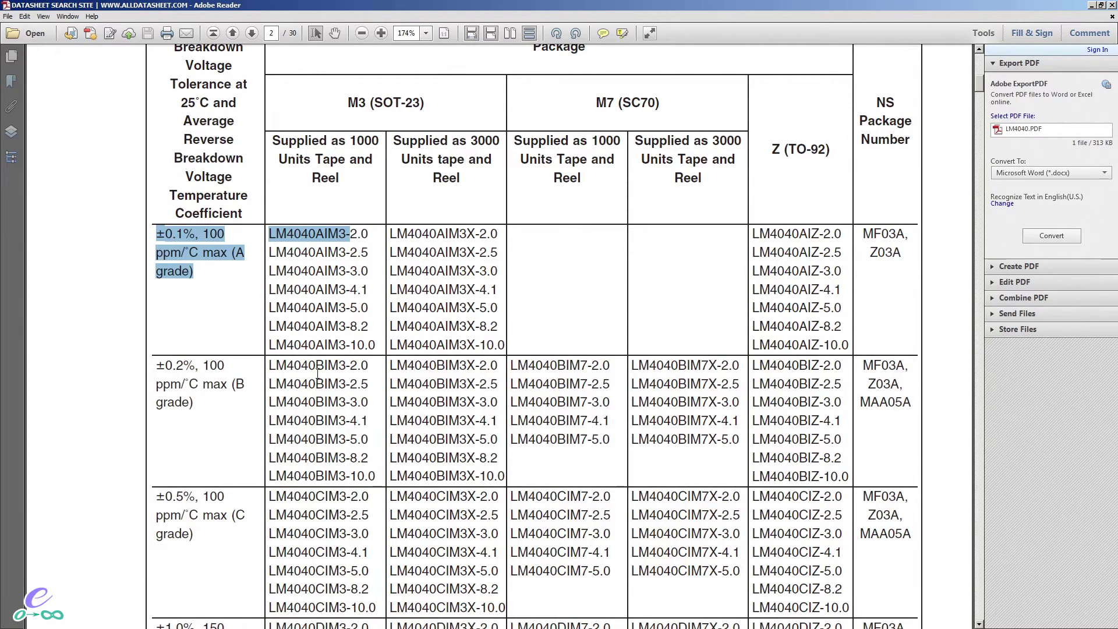
left_click_drag(350, 365, 166, 365)
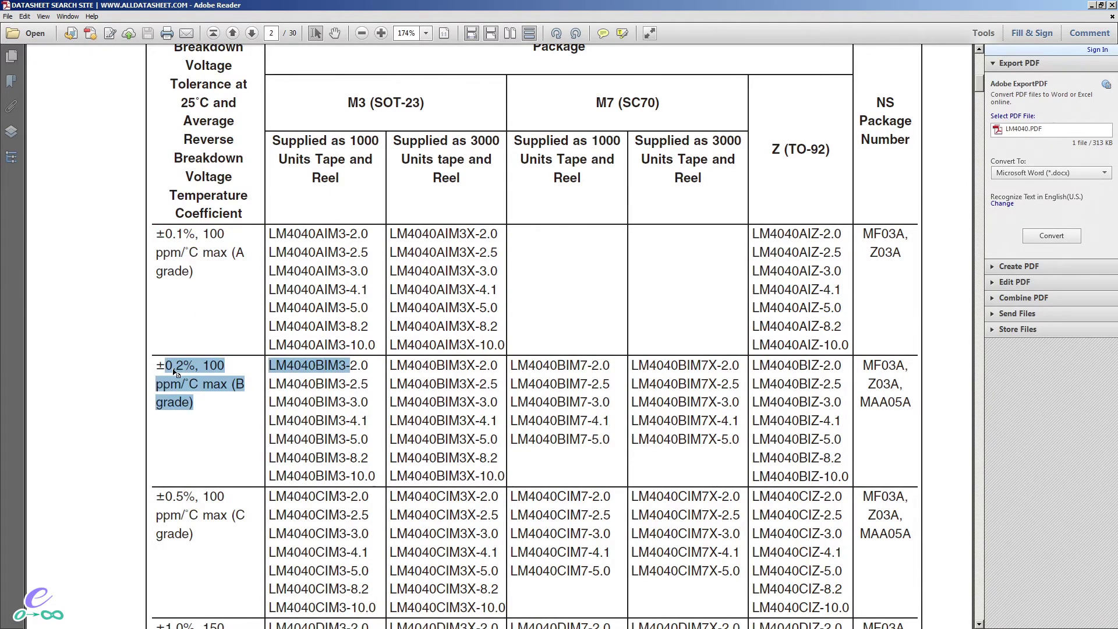
Highlight the C, D and E grade tolerances with their M3 part numbers in the ordering table, clearing the selection at the end.
scroll(175, 373, "down", 2)
scroll(175, 373, "down", 6)
left_click_drag(351, 272, 156, 272)
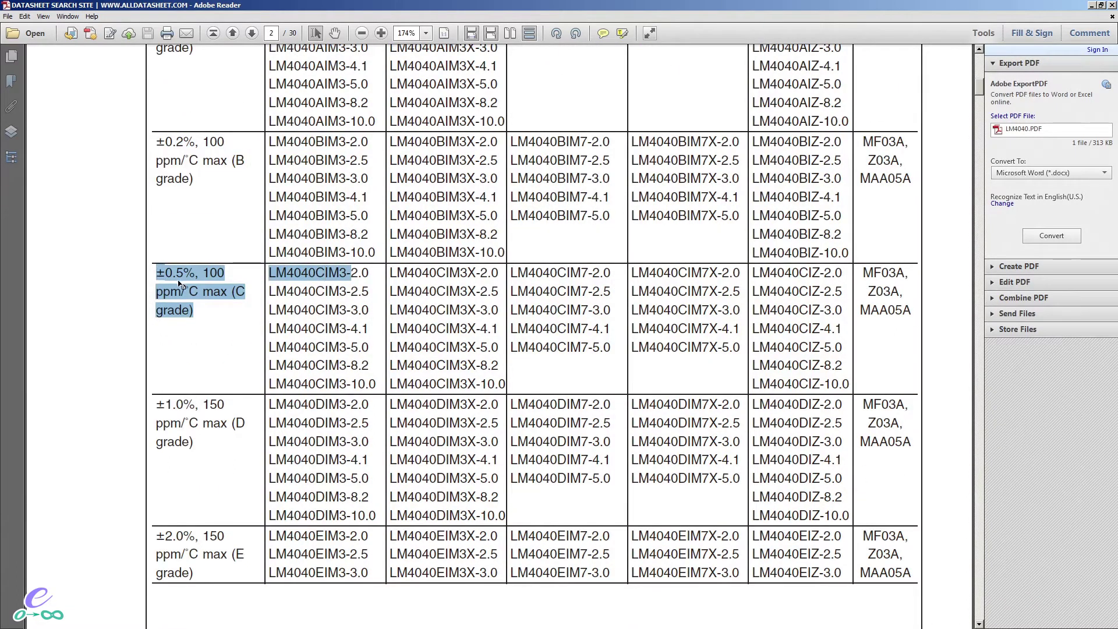
left_click_drag(351, 405, 175, 409)
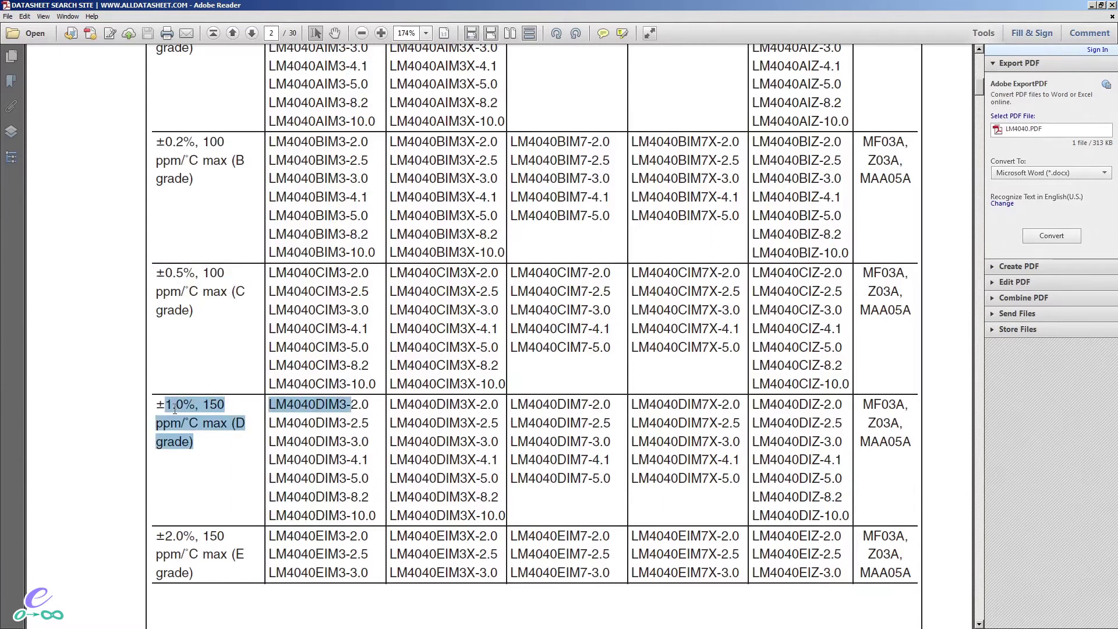
scroll(177, 412, "down", 3)
left_click_drag(325, 450, 160, 455)
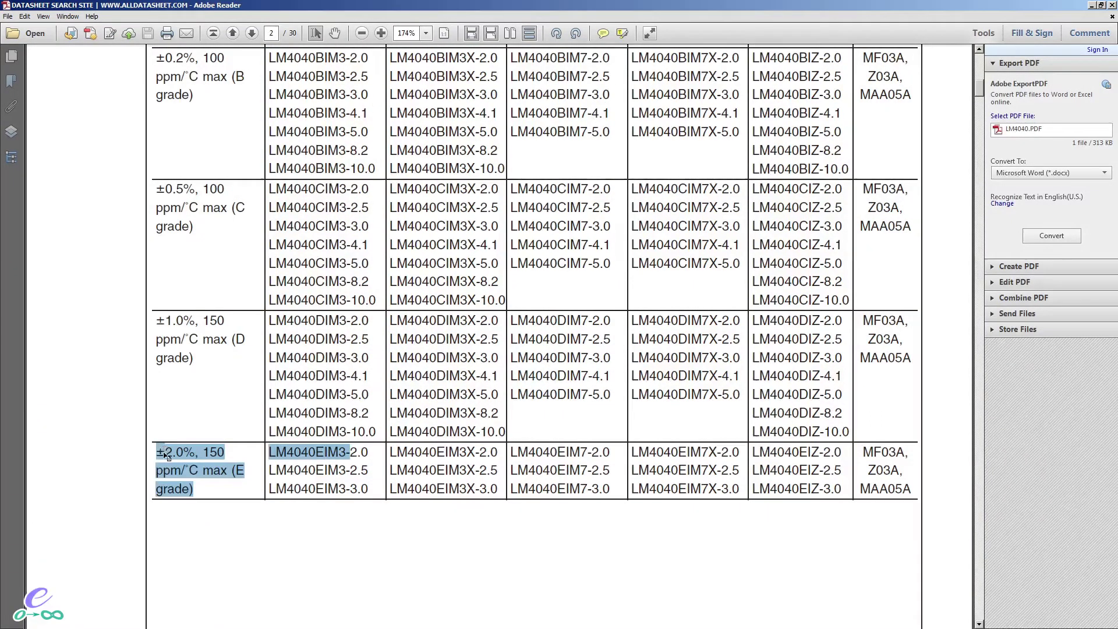
left_click(240, 452)
left_click_drag(158, 452, 199, 454)
left_click(199, 455)
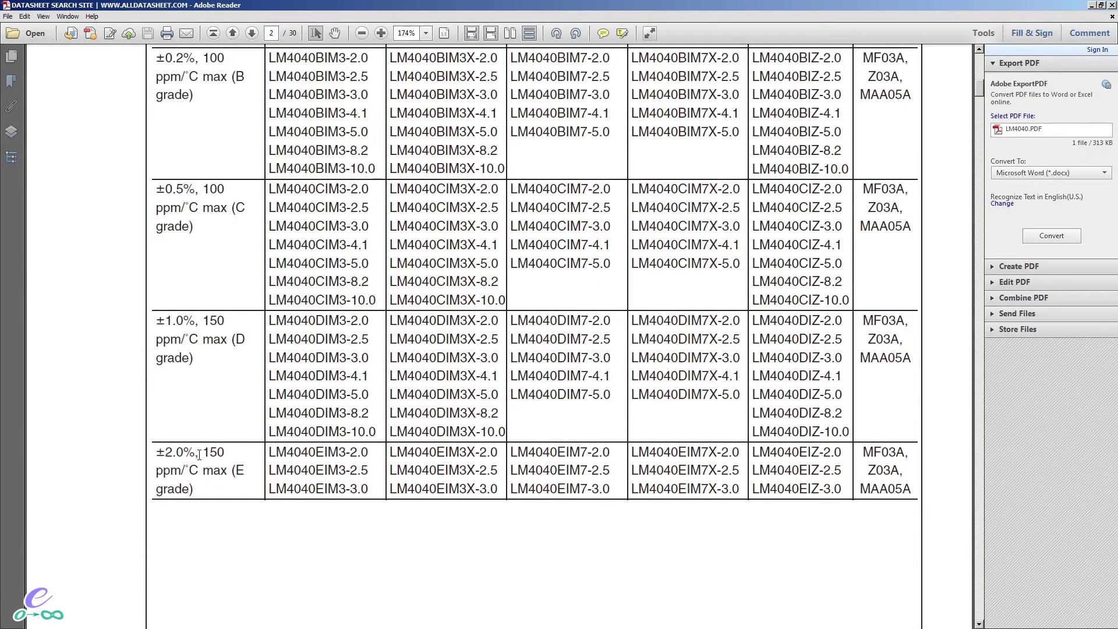
Review the A-grade rows of the ordering table with the Hand tool, and minimize the datasheet and the browser.
left_click(334, 33)
scroll(349, 373, "up", 6)
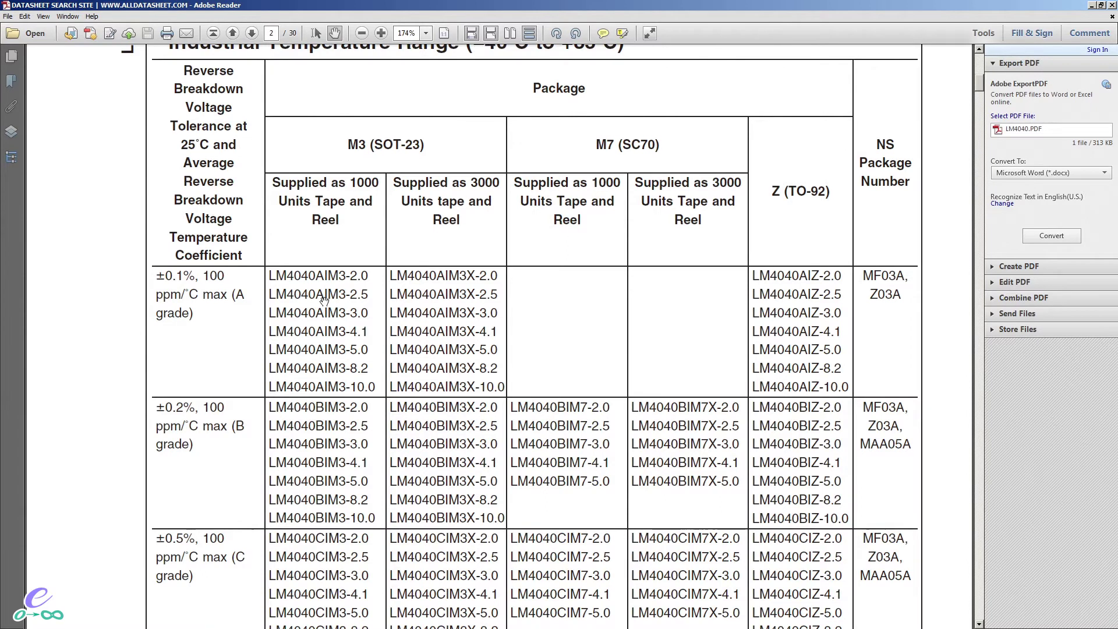
scroll(333, 279, "down", 1)
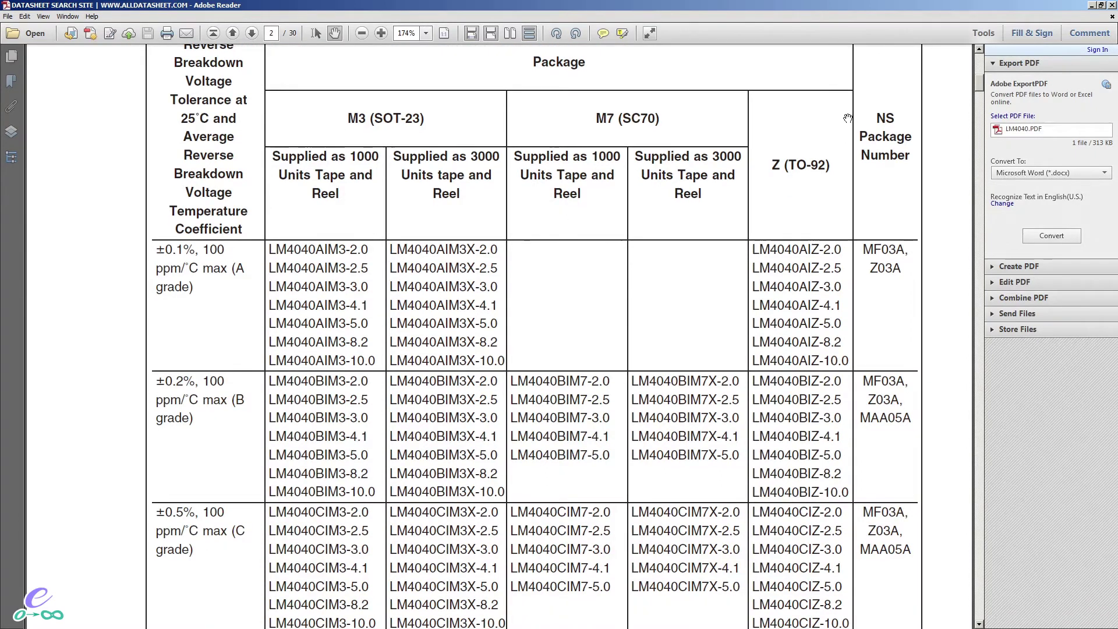
left_click(1091, 7)
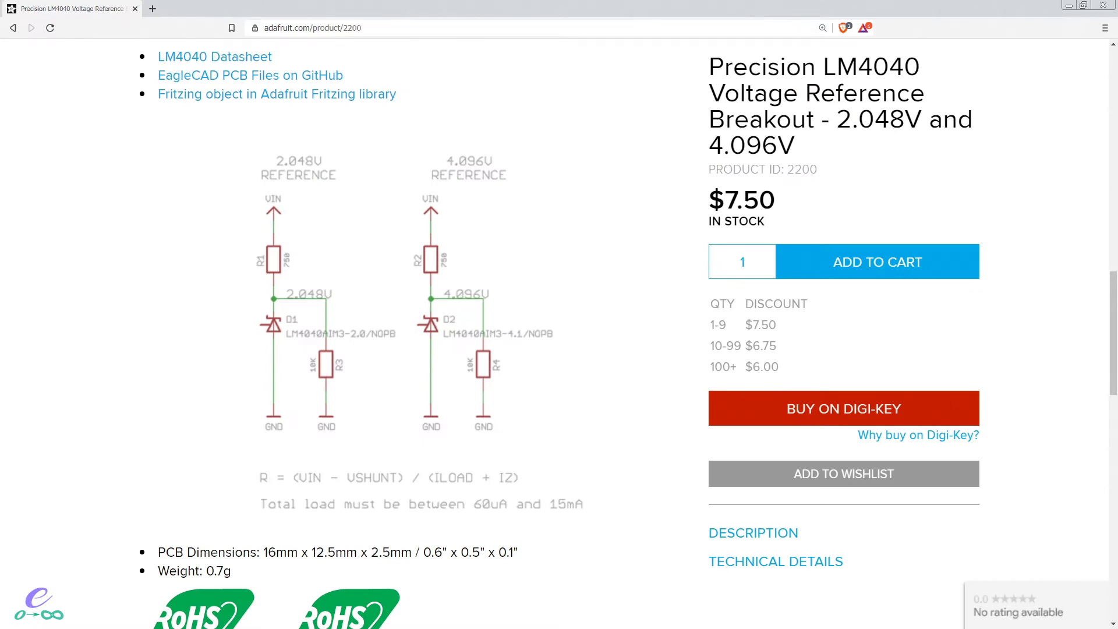
left_click(1069, 5)
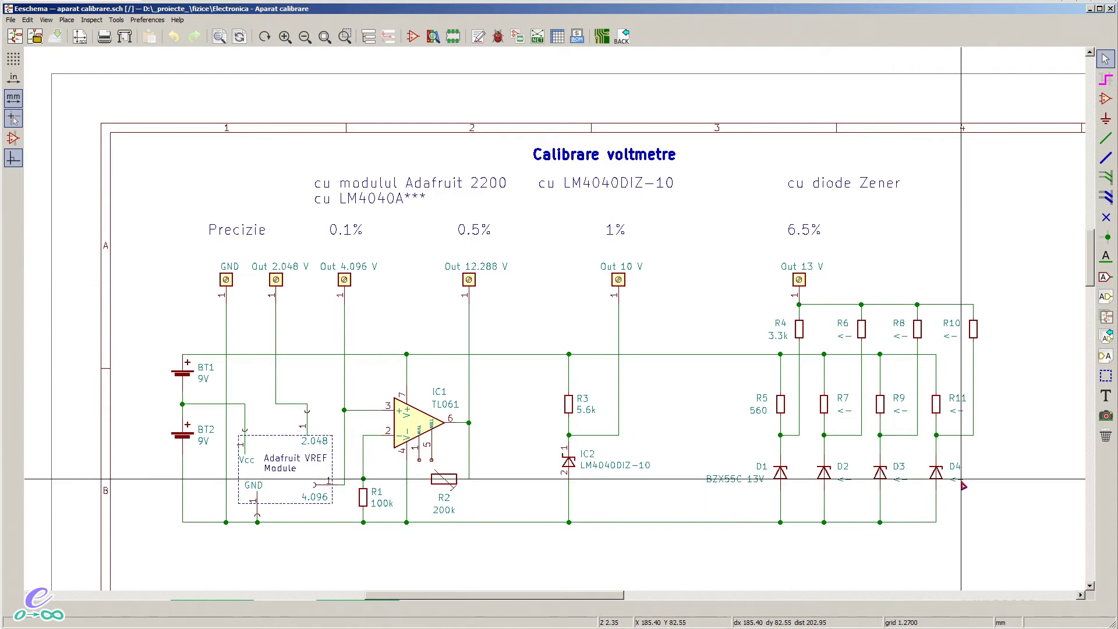
Examine the Zener diode section of the voltmeter calibration schematic and its relation to the other reference outputs.
middle_click_drag(946, 496, 719, 499)
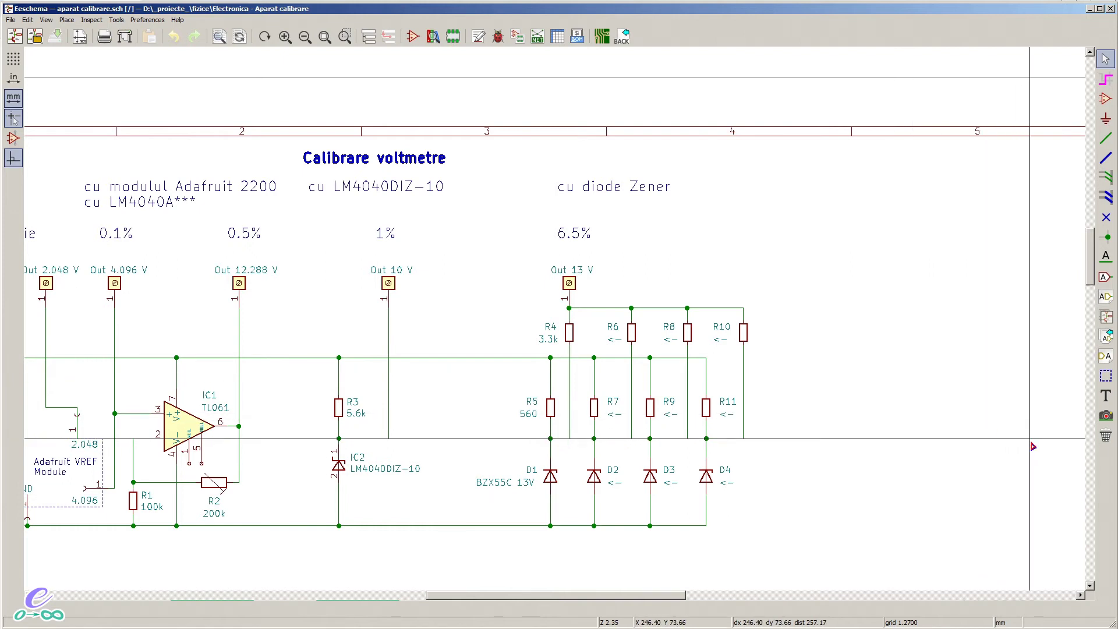
middle_click_drag(509, 470, 692, 452)
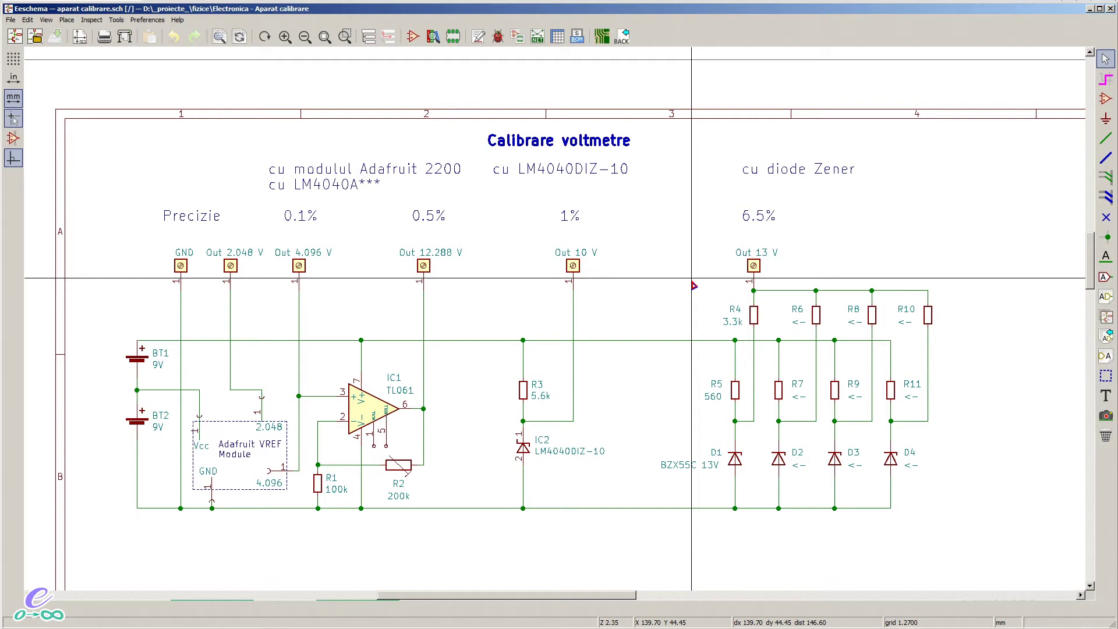
middle_click_drag(694, 286, 739, 299)
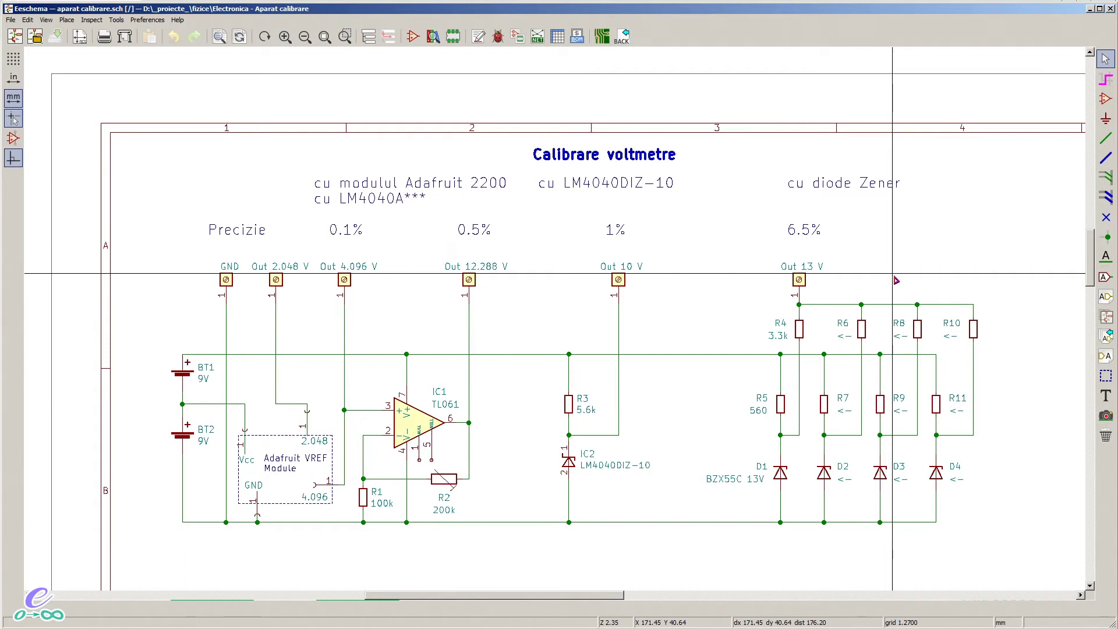
scroll(816, 396, "right", 4, "ctrl")
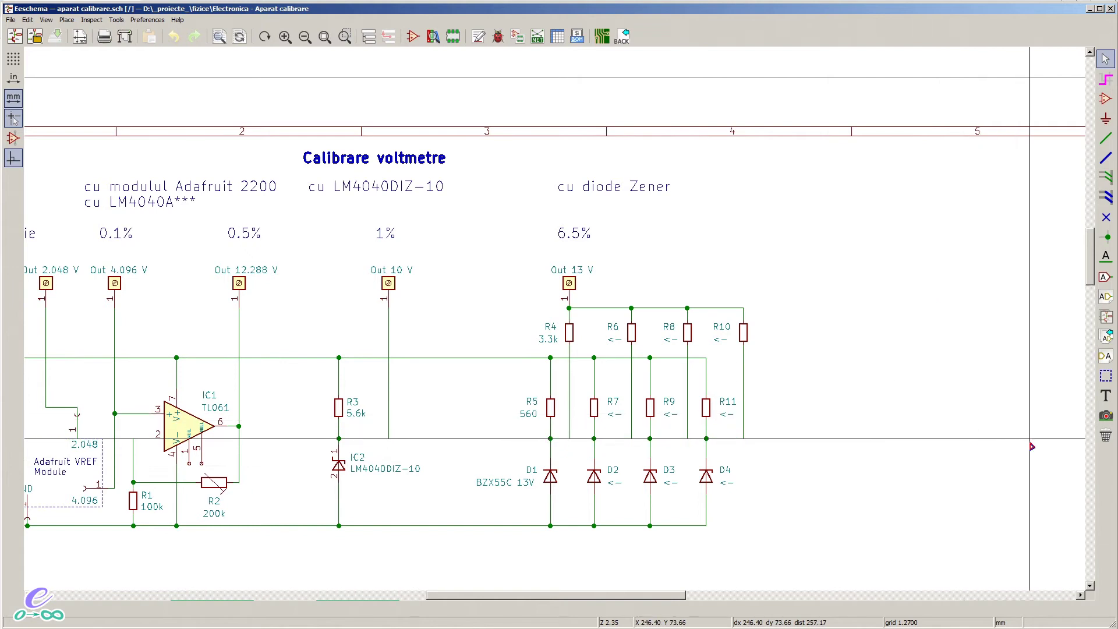
middle_click_drag(519, 478, 691, 457)
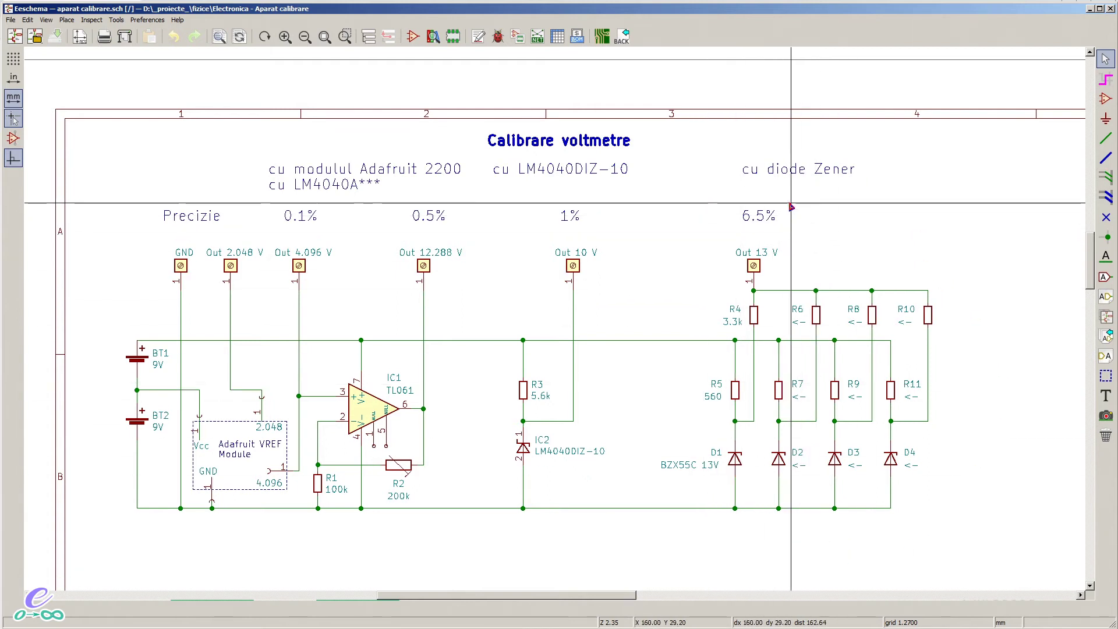
Switch to the BZX55C Zener datasheet and highlight the minimum and maximum voltages of the BZX55C13.
key("alt+Tab")
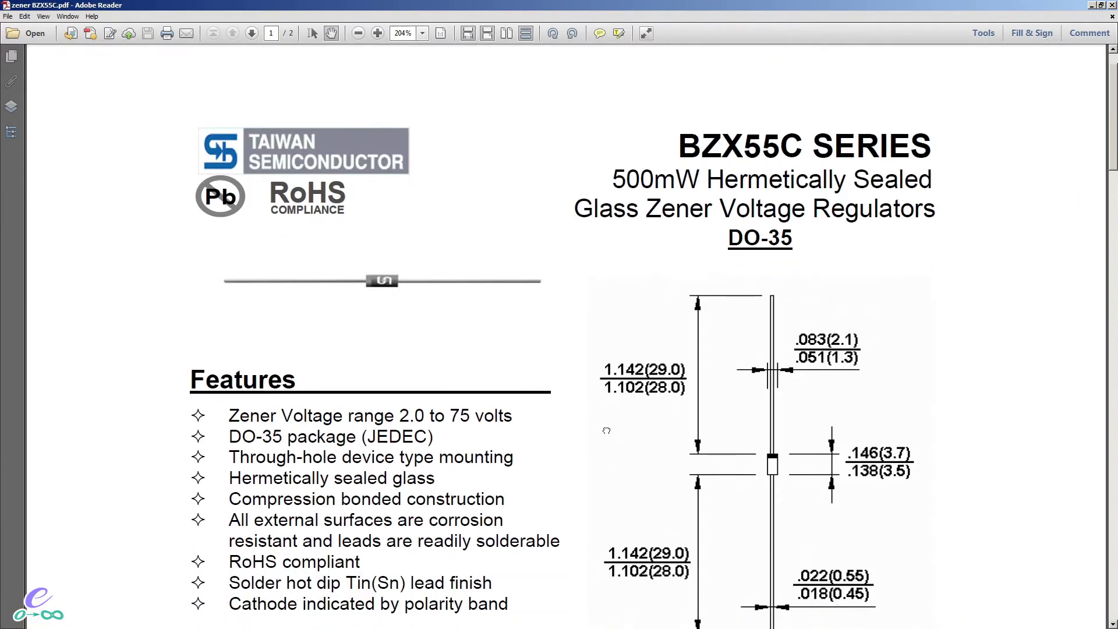
scroll(603, 431, "down", 20)
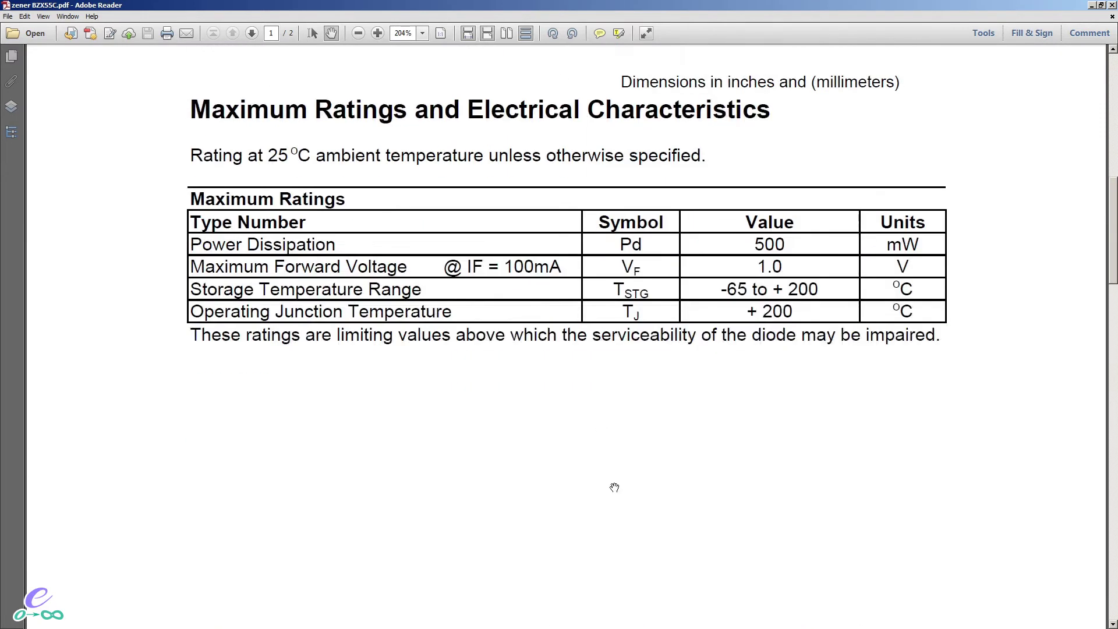
scroll(651, 434, "down", 5)
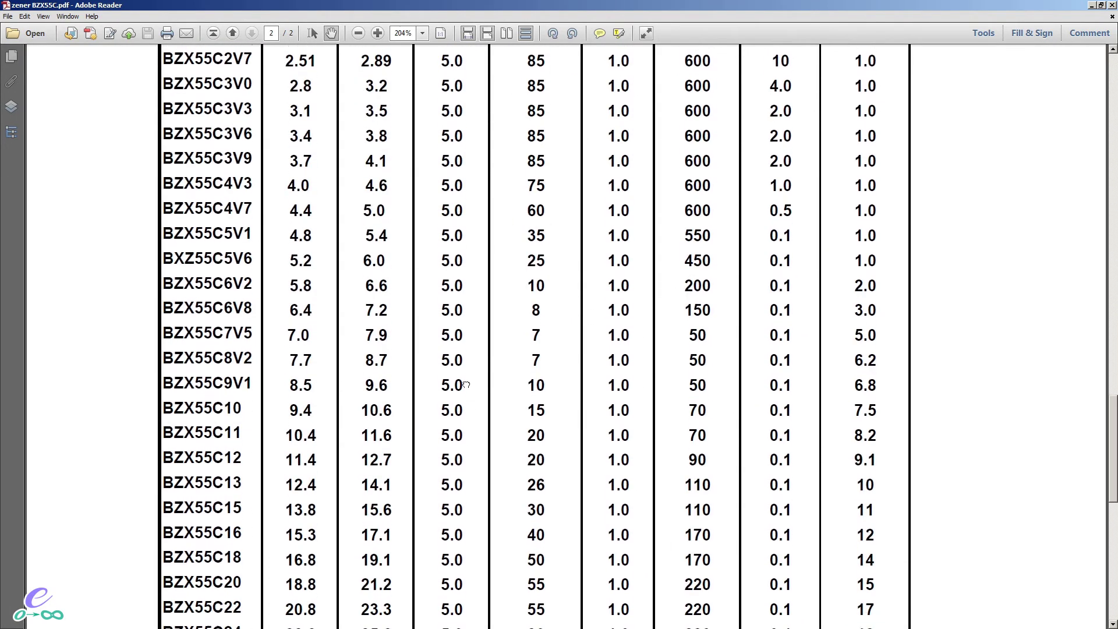
scroll(340, 468, "up", 5)
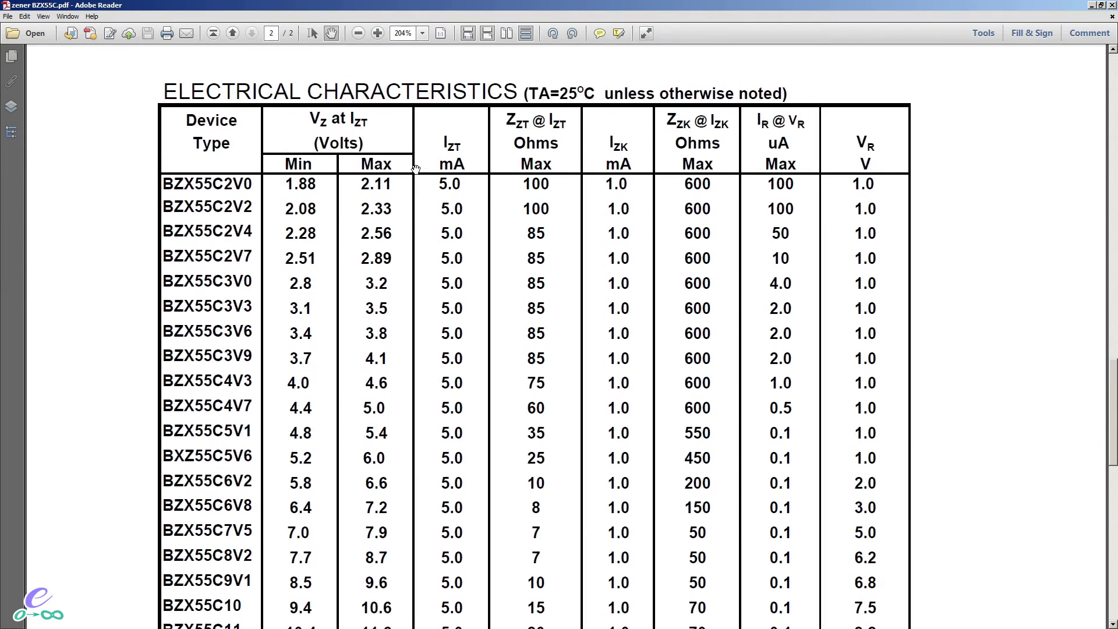
scroll(390, 410, "down", 4)
scroll(300, 88, "down", 2)
left_click(312, 33)
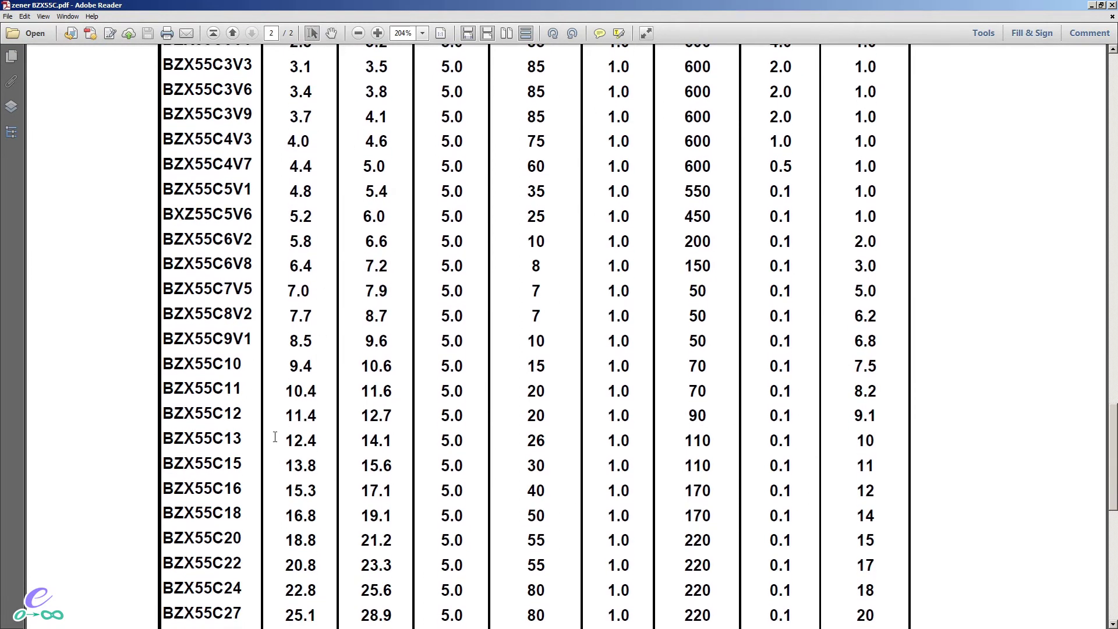
left_click_drag(281, 438, 394, 441)
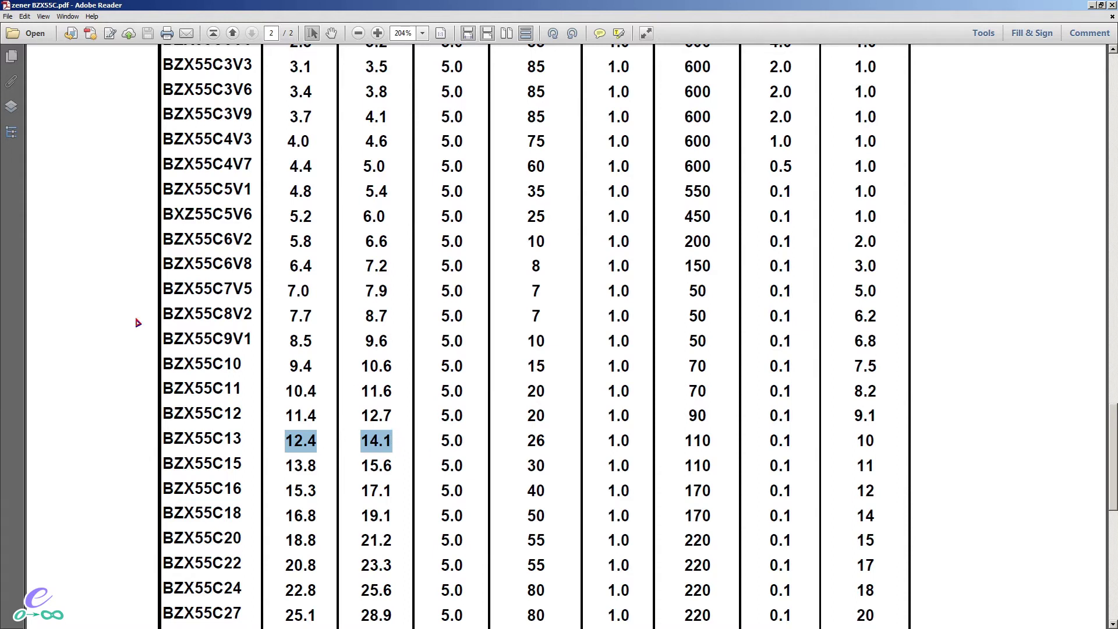
Calculate 14.1-12.4 in Calculator, multiply the difference by 100 and divide by 13.
type("14.1-12")
type(".4")
key("Return")
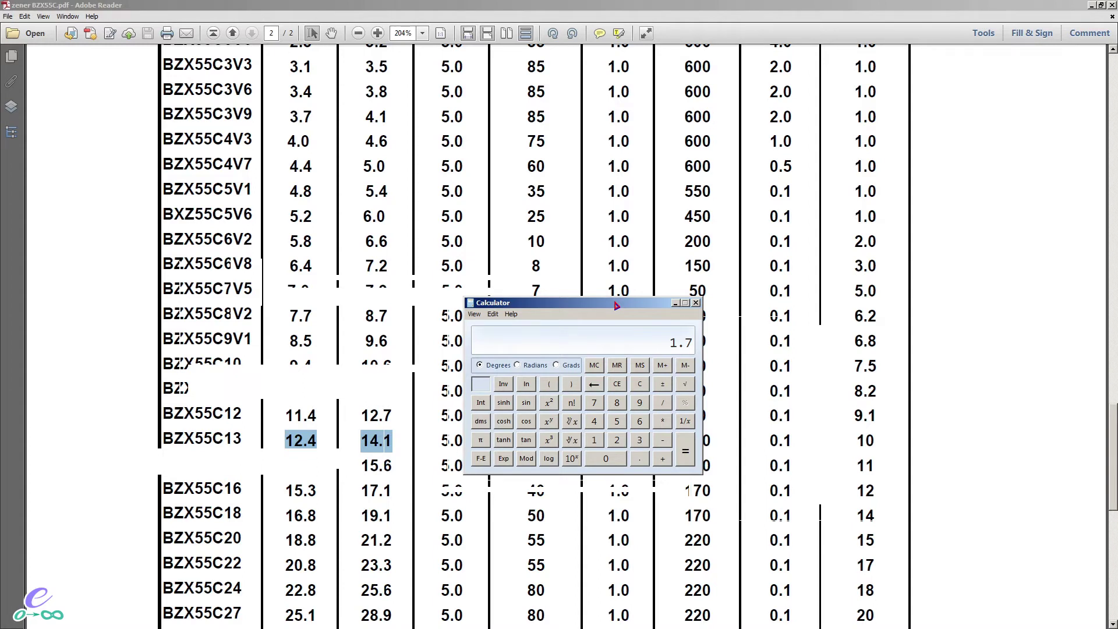
type("100 ")
type("/ ")
type("13")
key("Return")
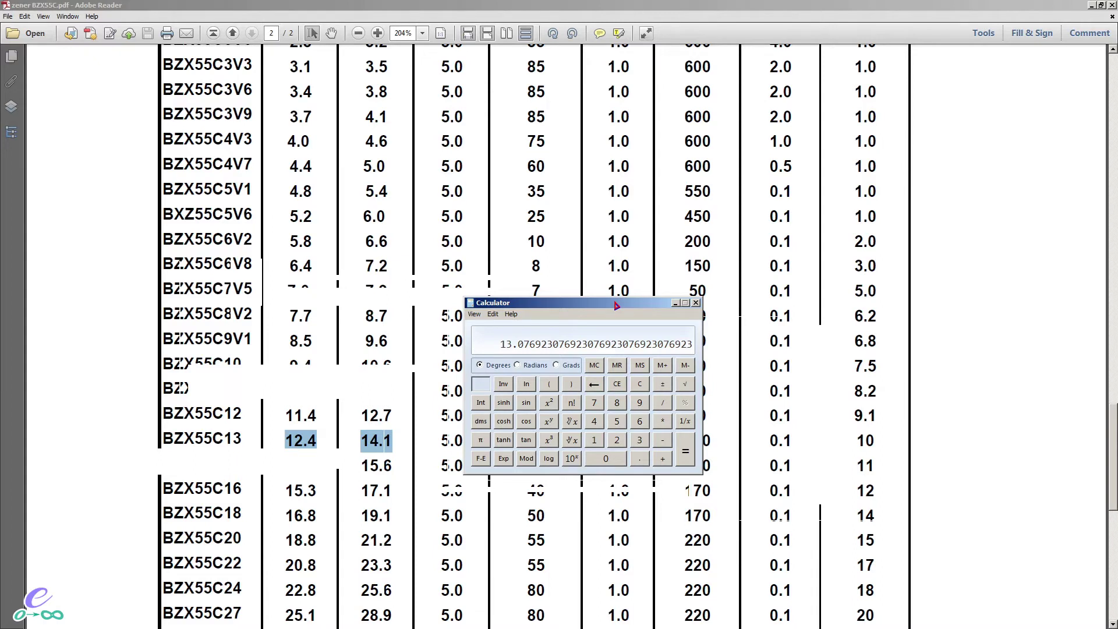
Divide the calculated percentage by 2, close Calculator and minimize the Zener datasheet to return to the schematic.
key("slash")
key("2")
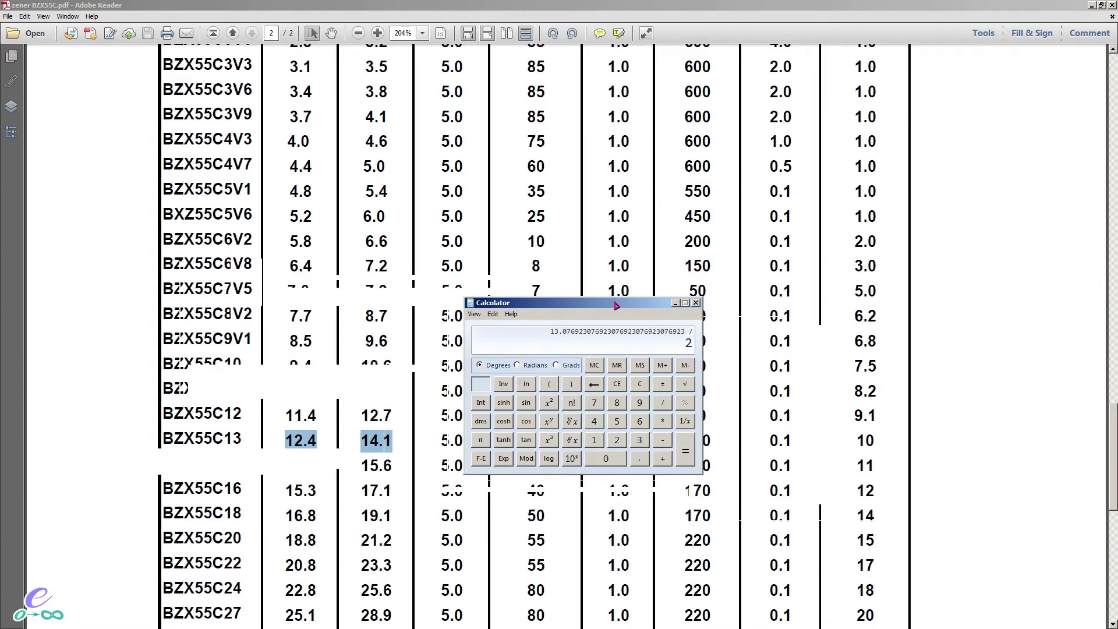
key("Return")
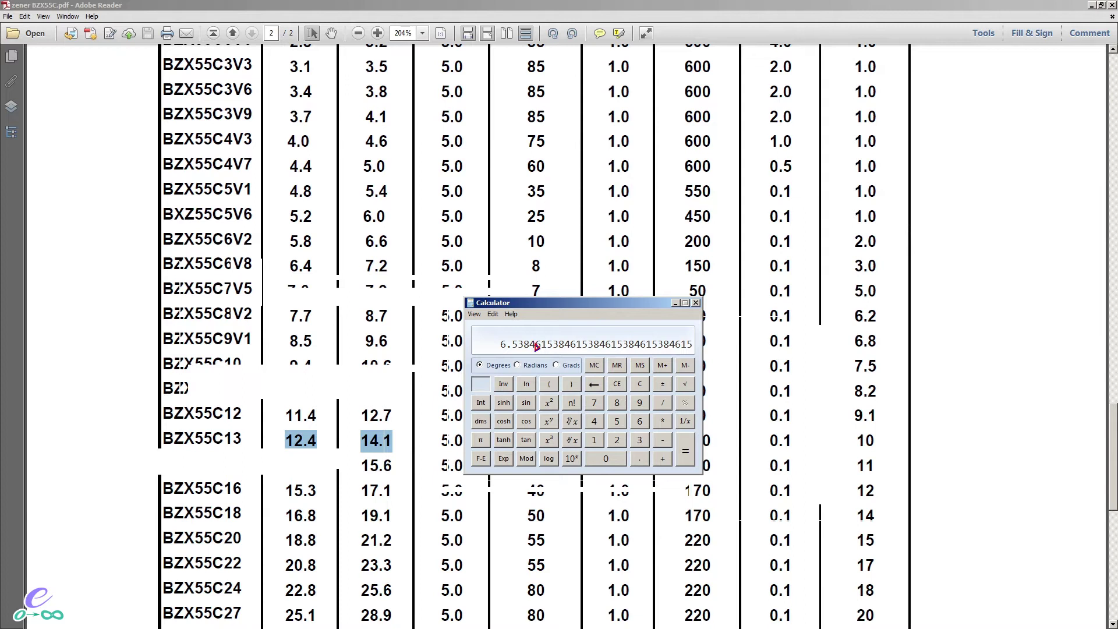
left_click(697, 303)
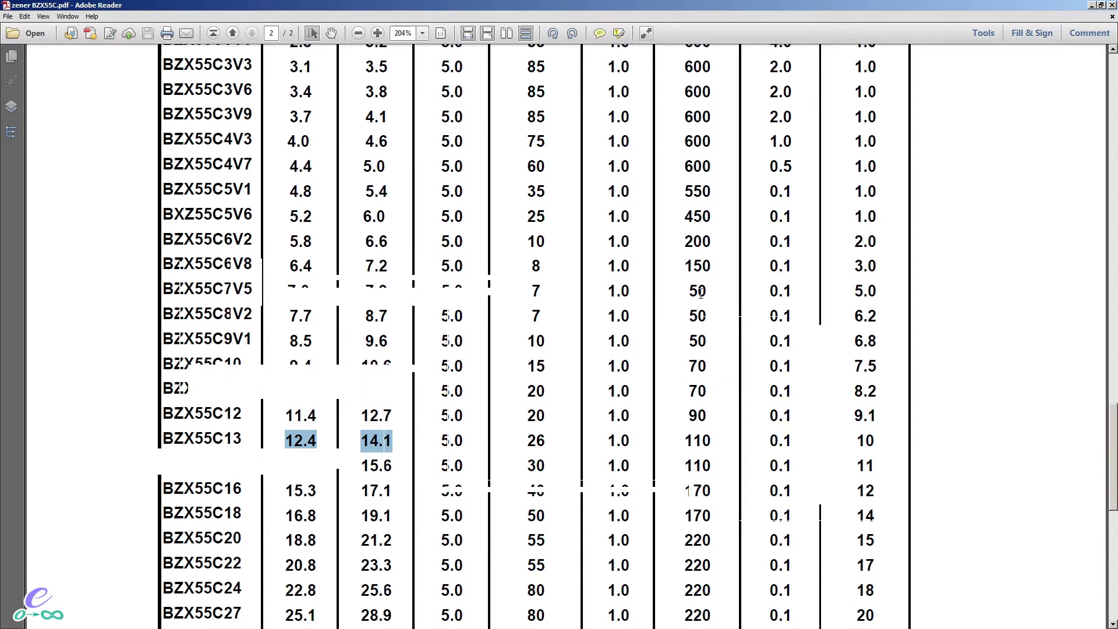
left_click(1092, 5)
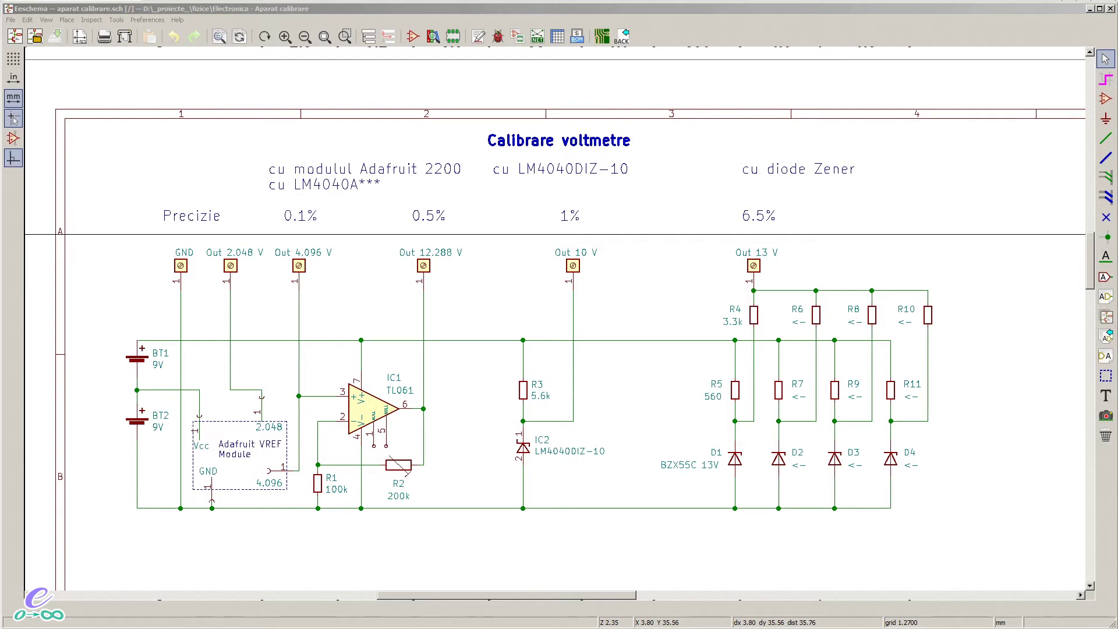
Switch to Calculator and divide the displayed value by 0.13.
key("alt+Tab")
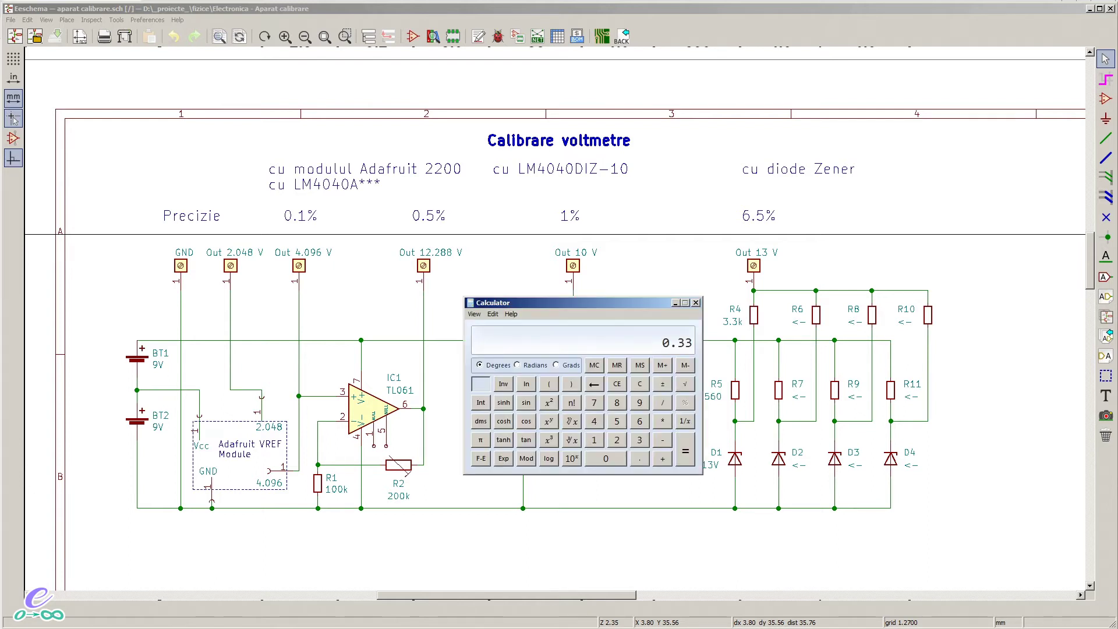
type("/0.13")
key("Return")
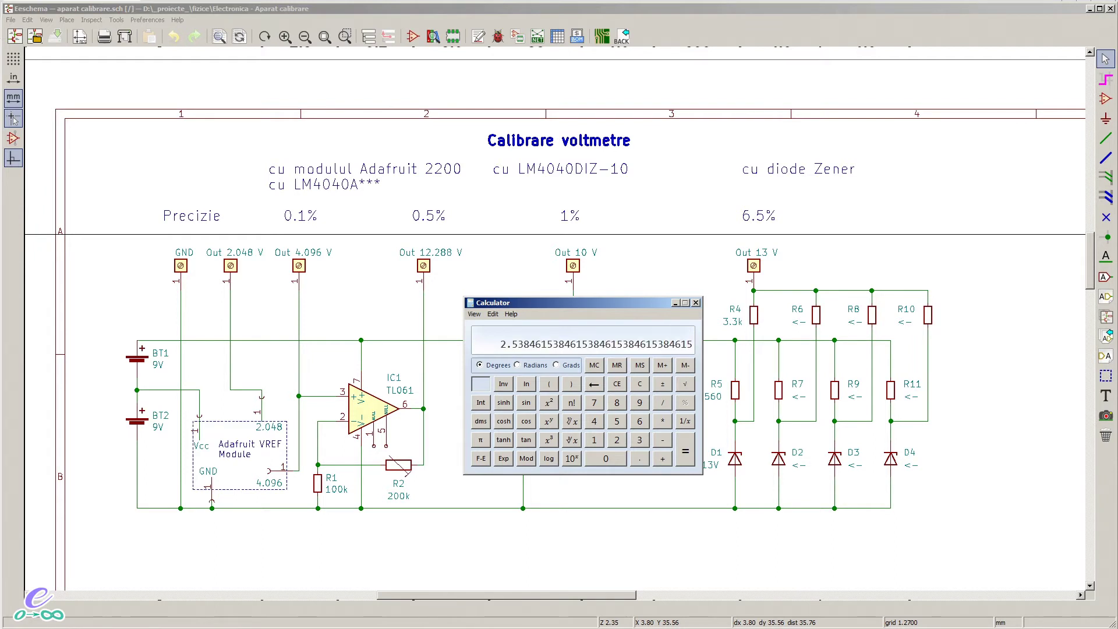